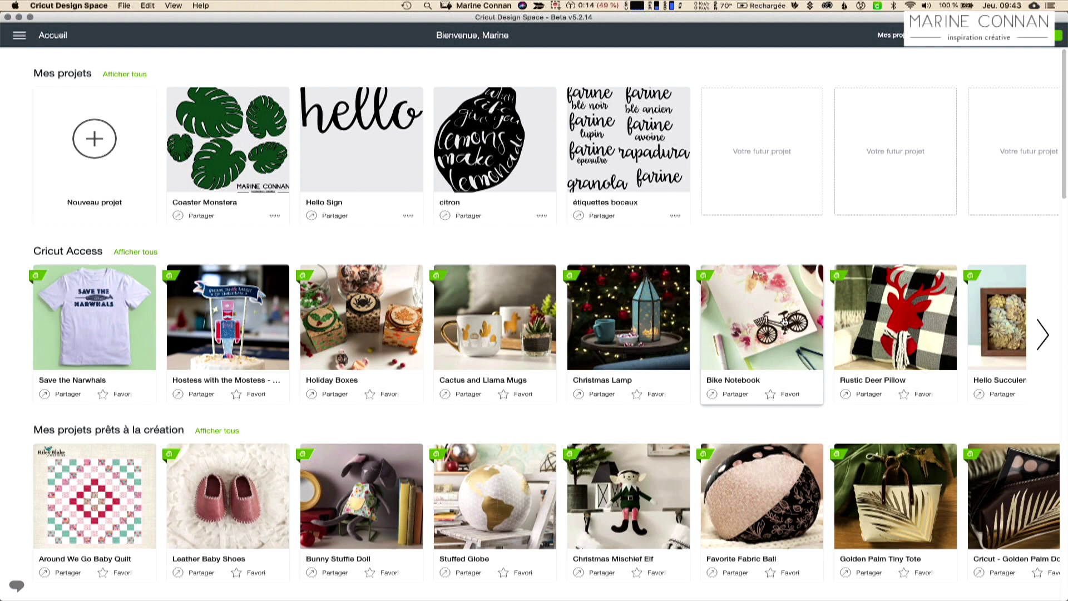
# Open a new blank canvas
pyautogui.click(20, 37)
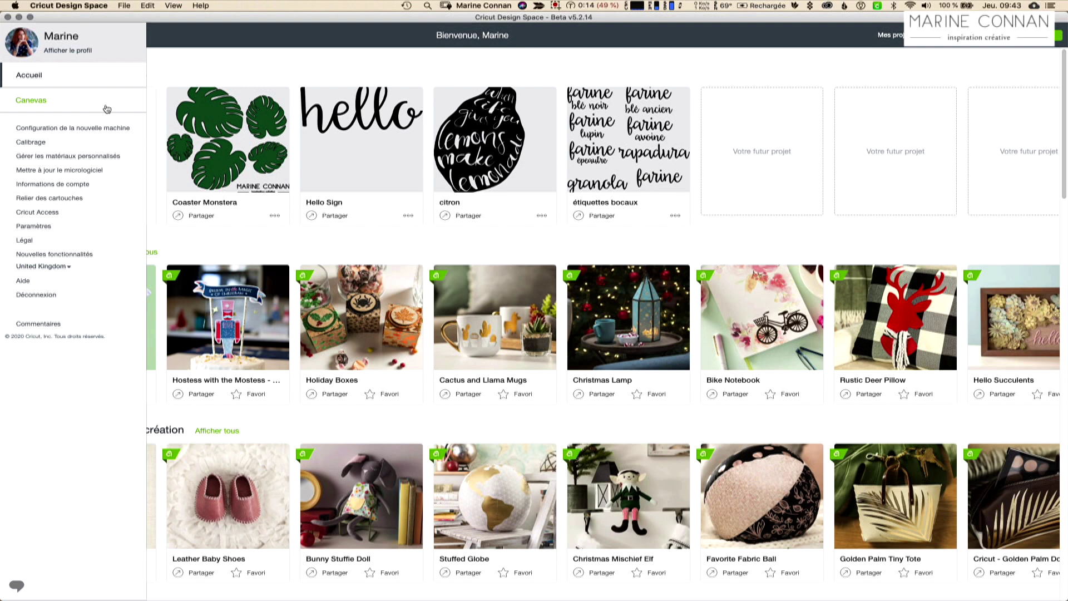
pyautogui.click(36, 105)
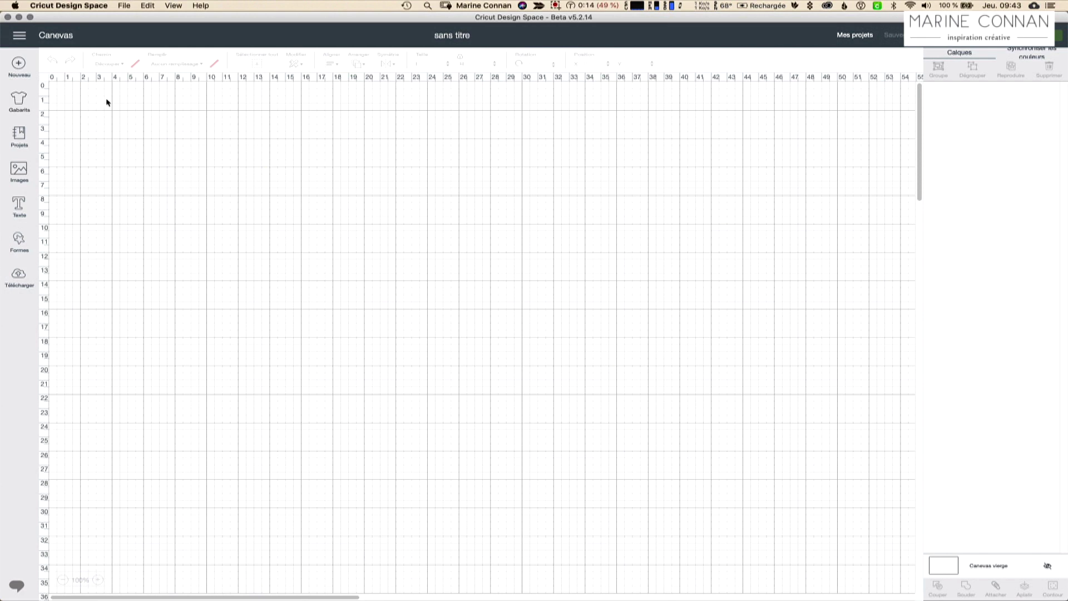
# Browse the templates, the ready-made projects with their category list, and the image library's categories and cartridges
pyautogui.click(21, 100)
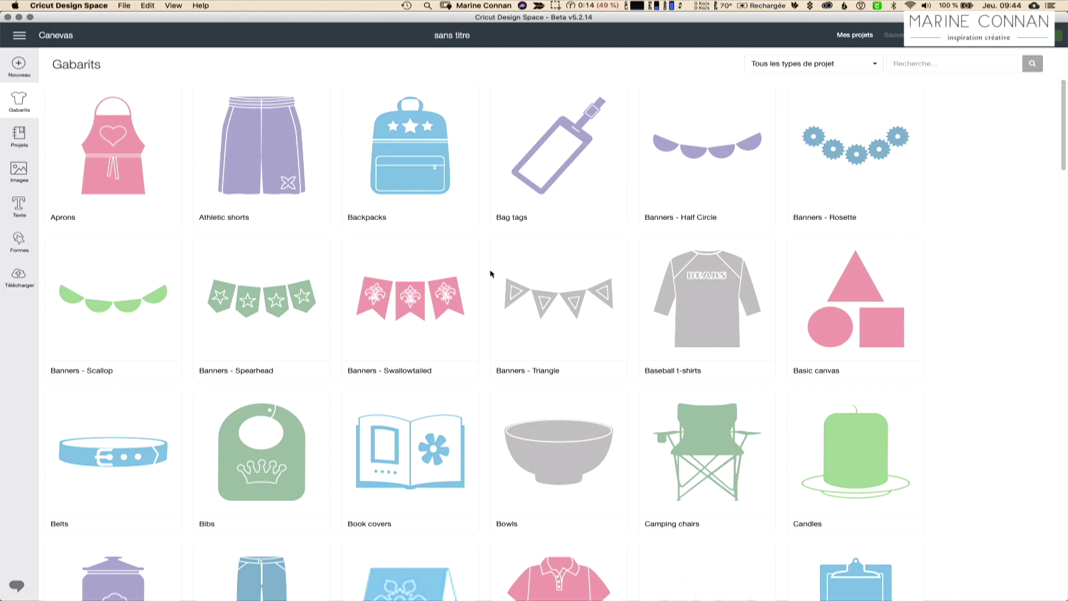
pyautogui.click(21, 135)
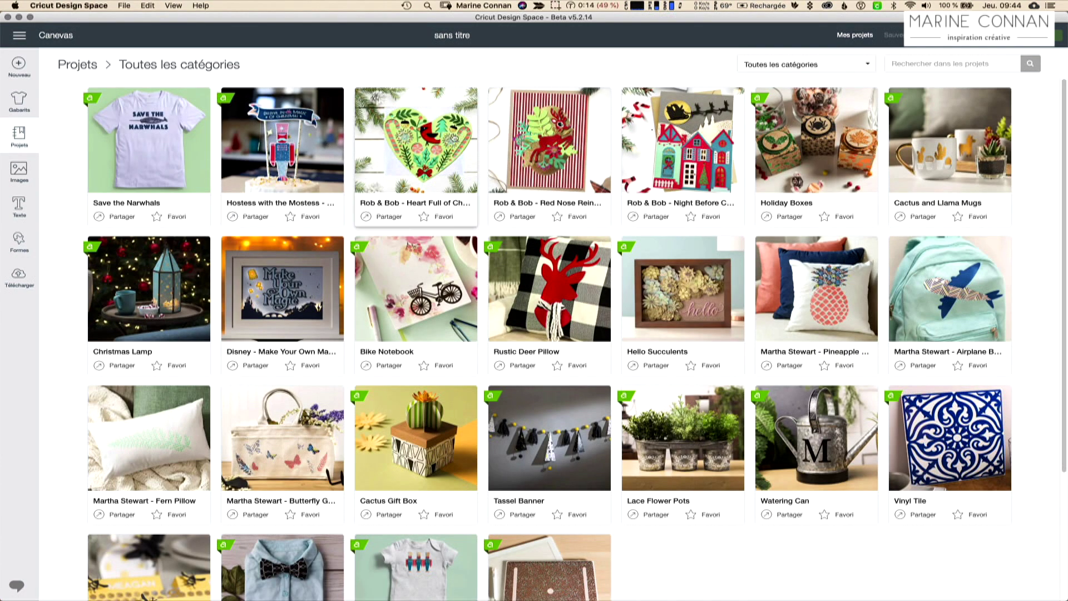
pyautogui.click(851, 69)
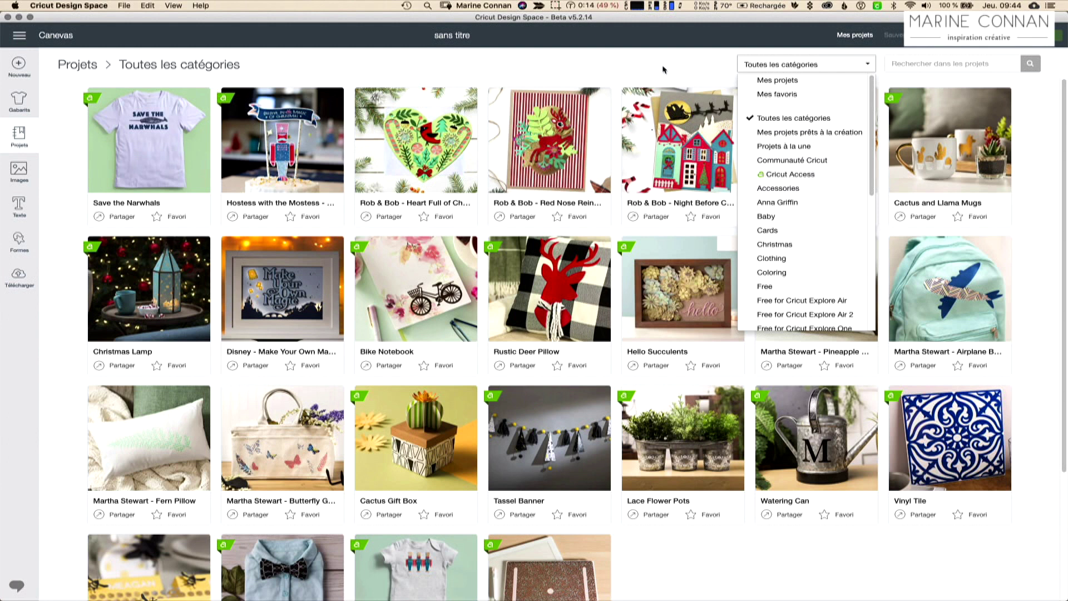
pyautogui.click(19, 172)
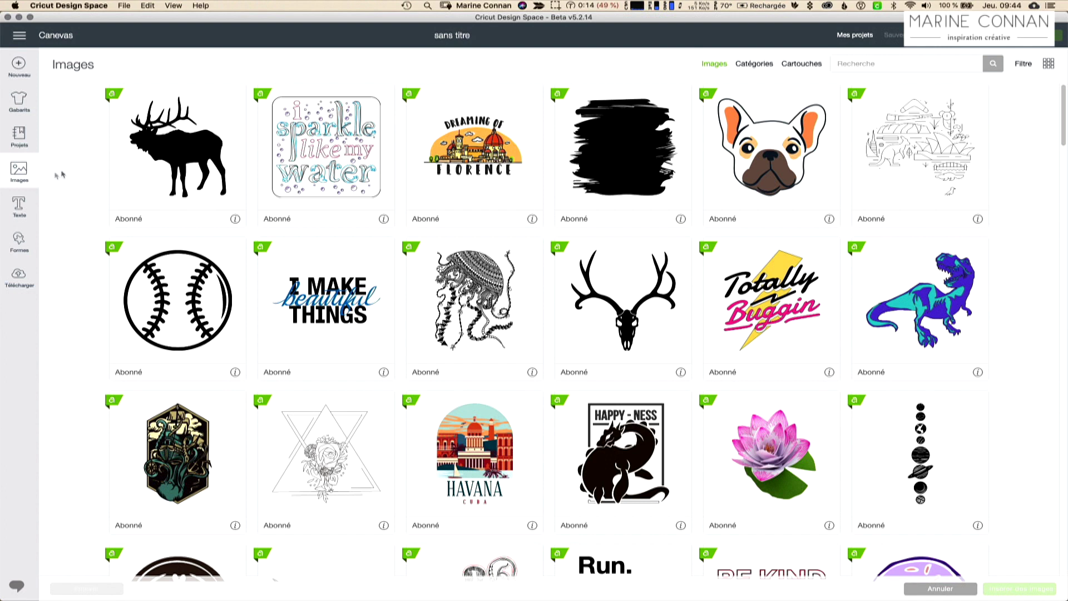
pyautogui.click(759, 67)
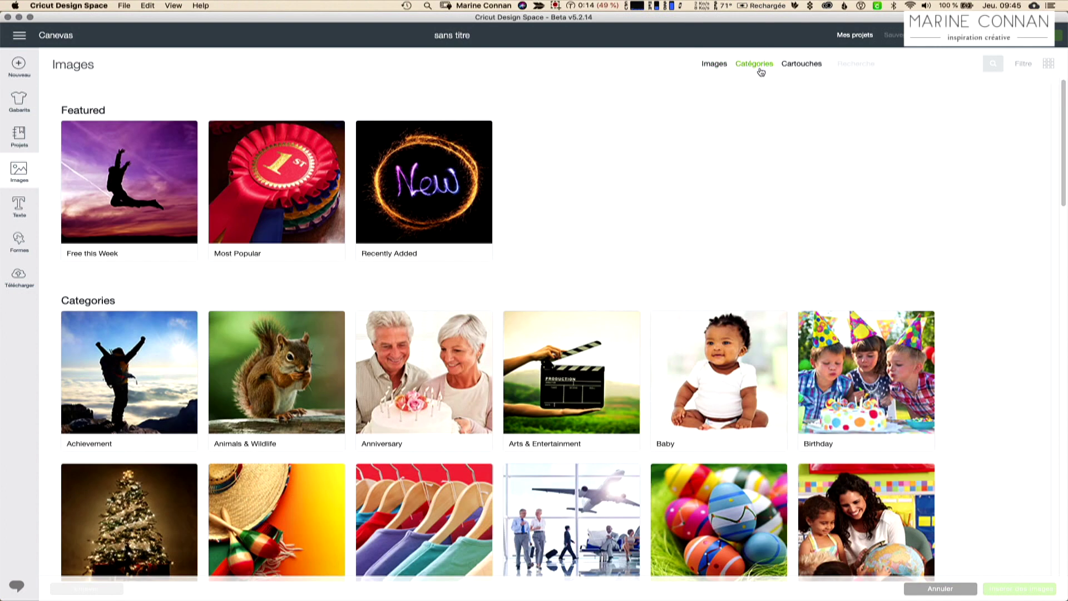
pyautogui.click(809, 65)
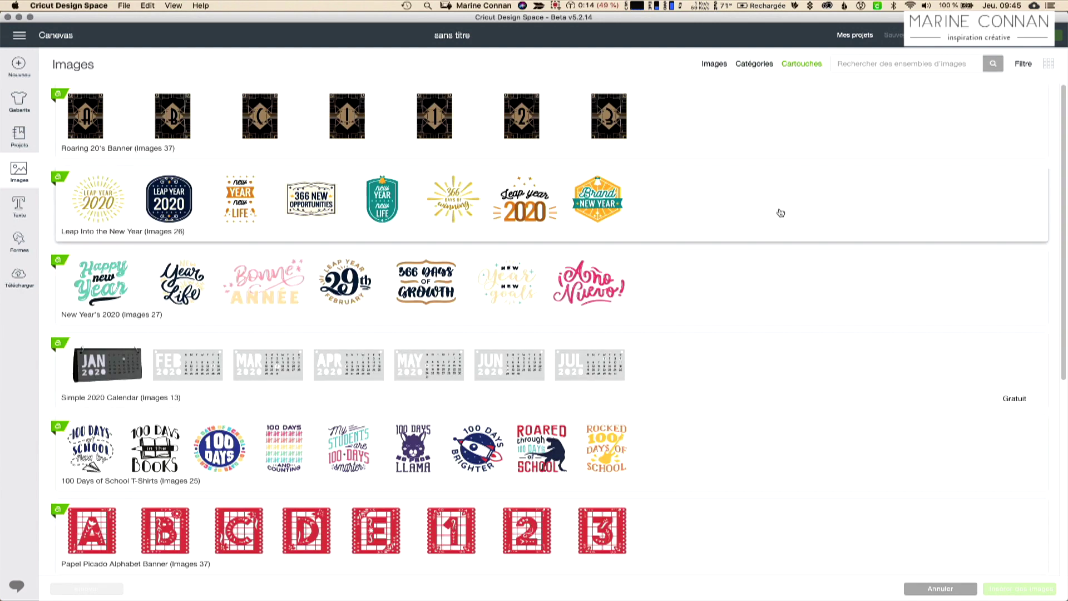
# Add the text "Bonne Année" to the canvas and browse the system and Cricut fonts available for it
pyautogui.click(28, 213)
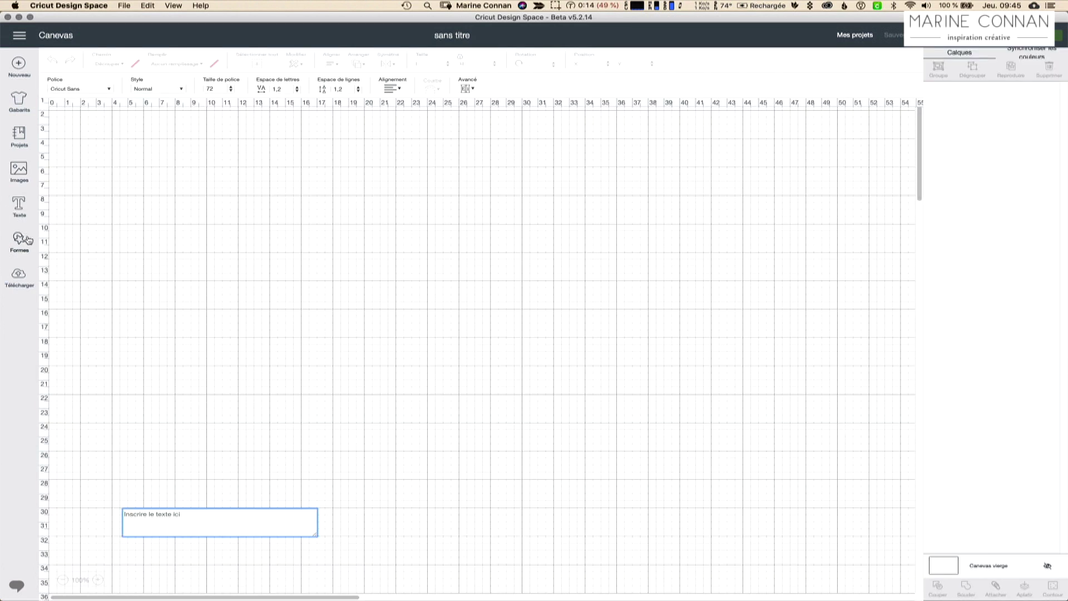
pyautogui.write('Bonne Année')
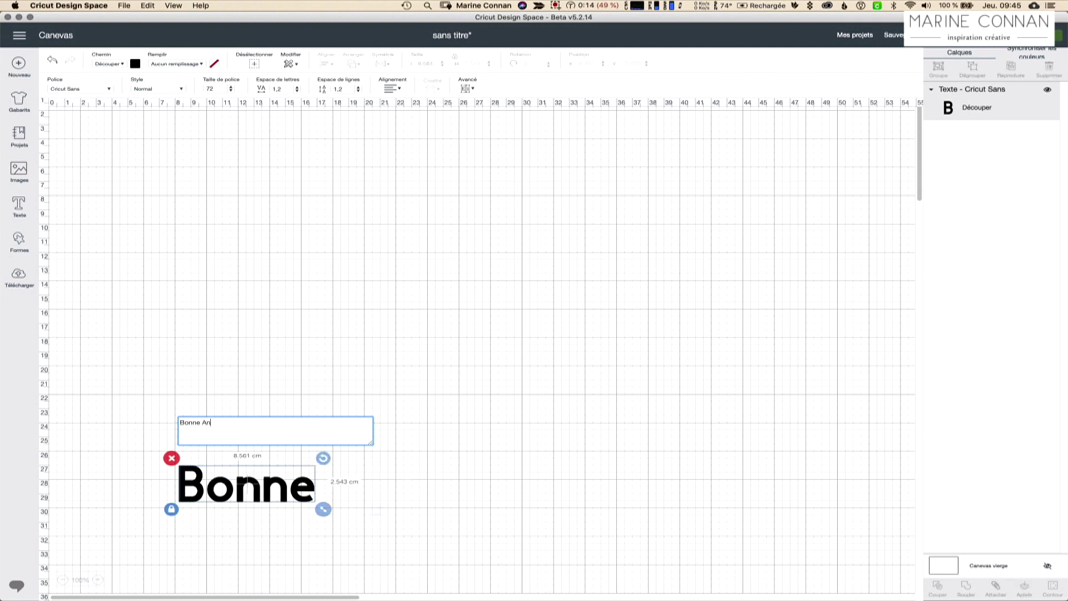
pyautogui.click(109, 91)
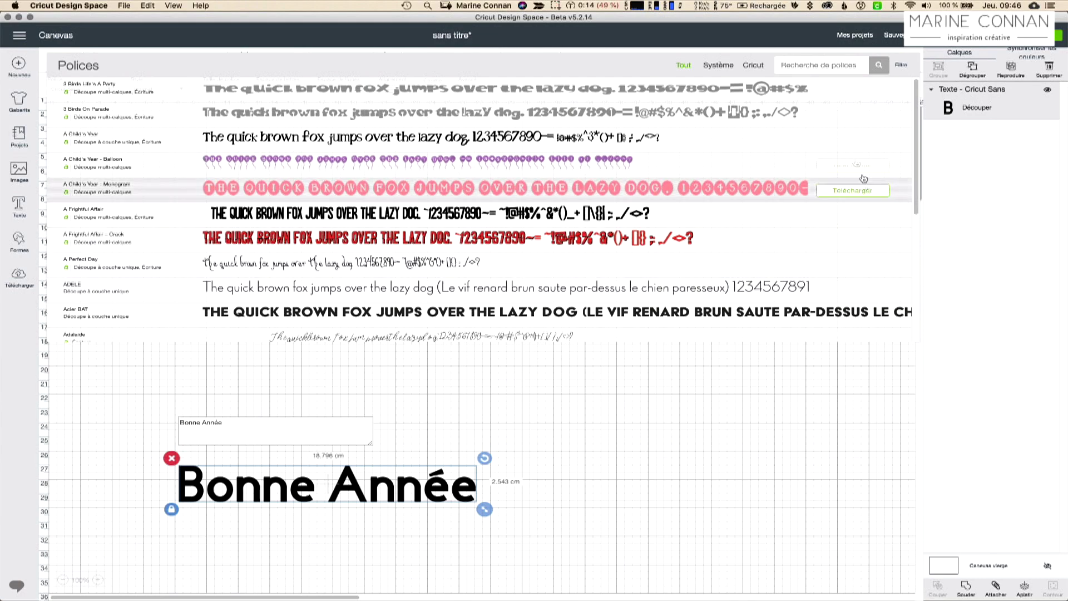
pyautogui.click(722, 68)
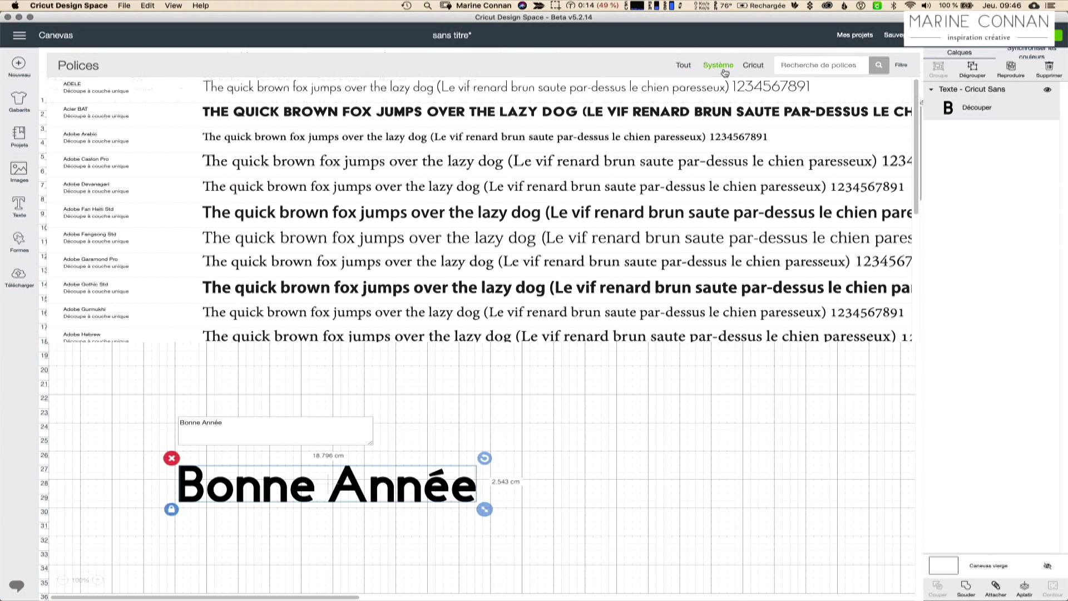
pyautogui.moveTo(913, 93); pyautogui.dragTo(888, 217)
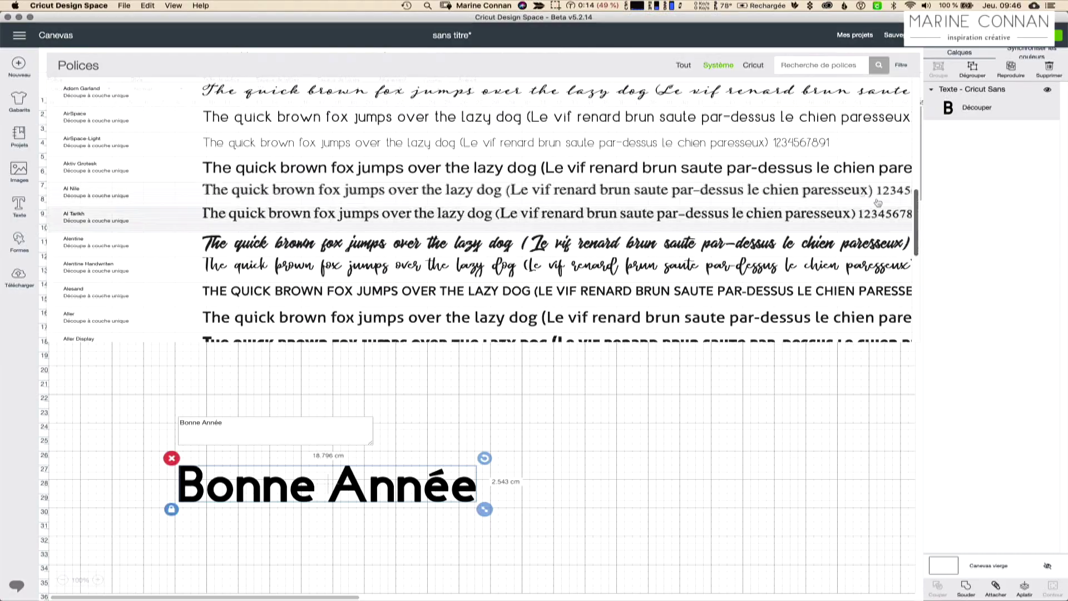
pyautogui.click(753, 66)
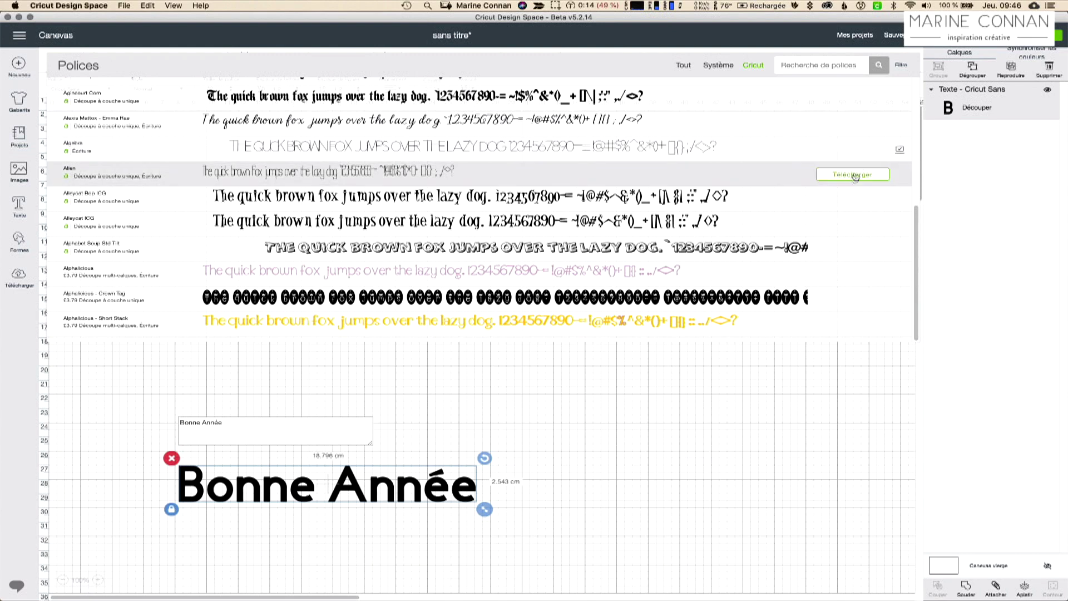
pyautogui.click(222, 340)
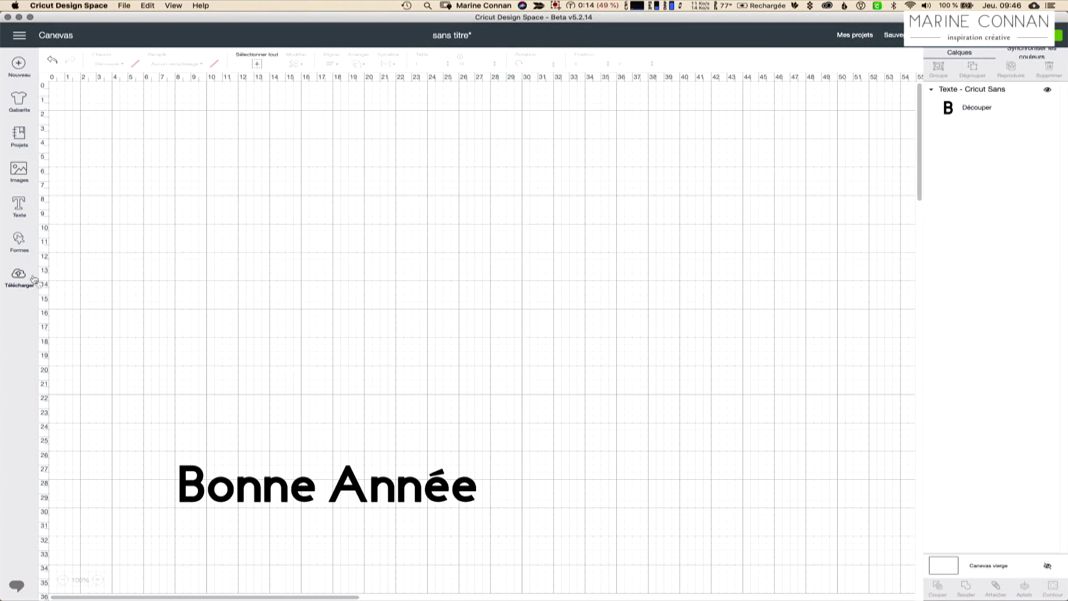
# Add a square about 7.4 cm wide above the text and colour it pink
pyautogui.click(20, 239)
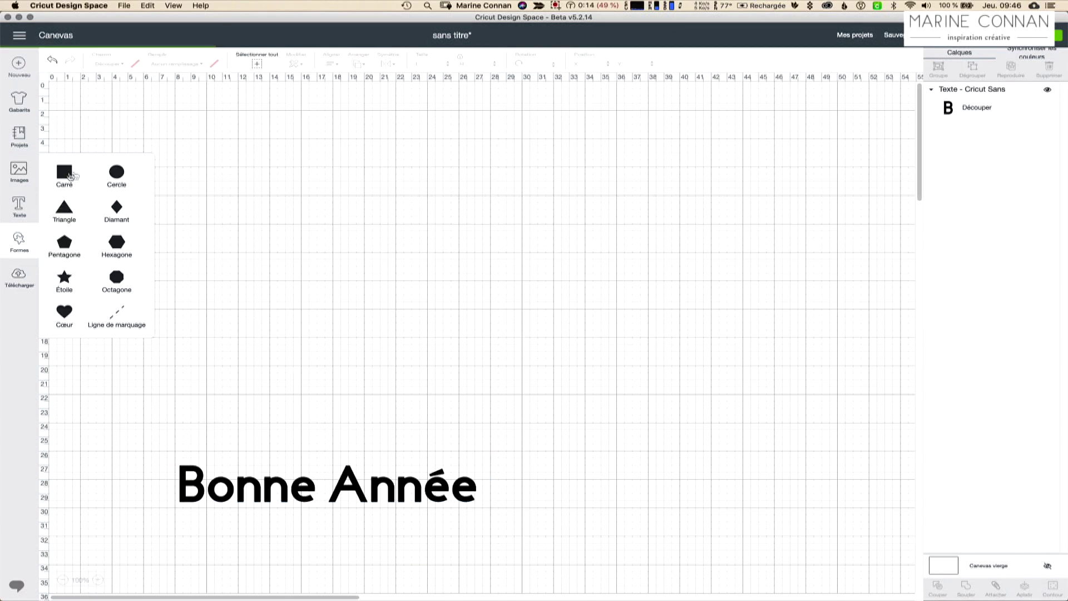
pyautogui.moveTo(216, 241); pyautogui.dragTo(512, 289)
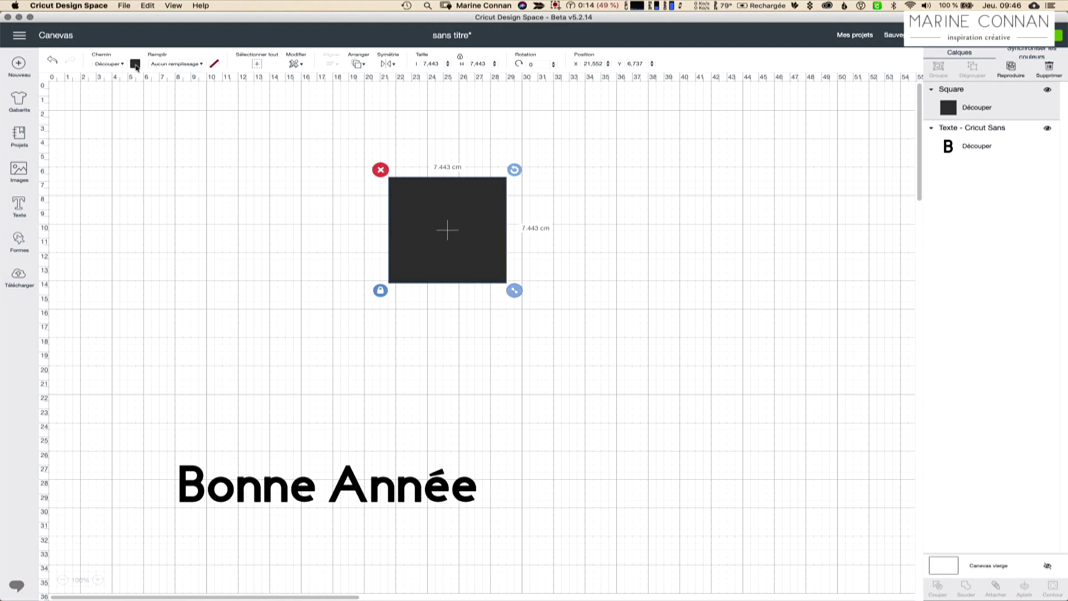
pyautogui.click(135, 65)
pyautogui.click(147, 116)
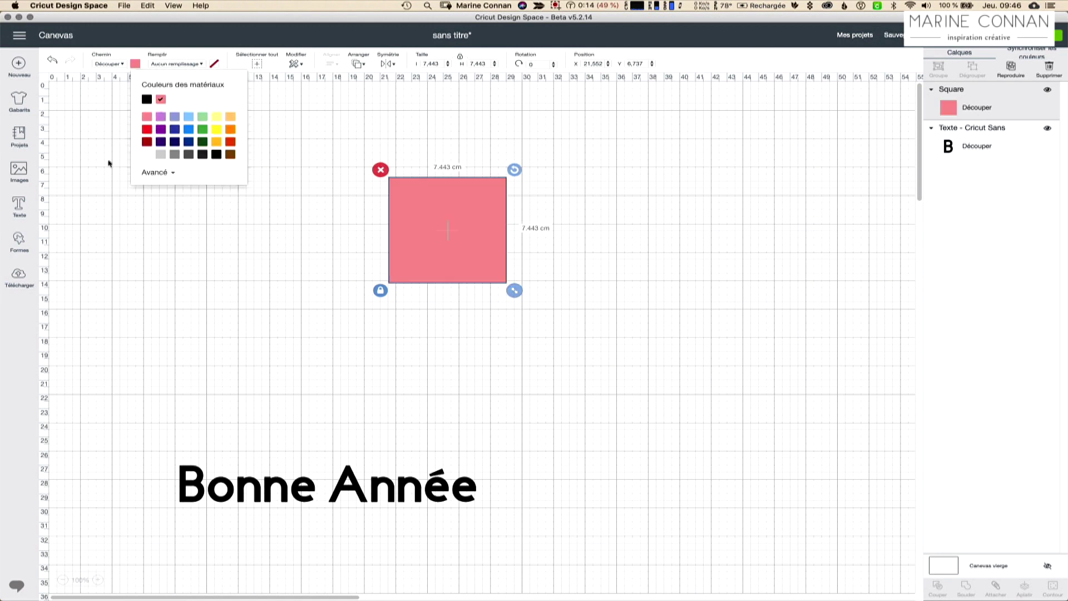
pyautogui.click(135, 64)
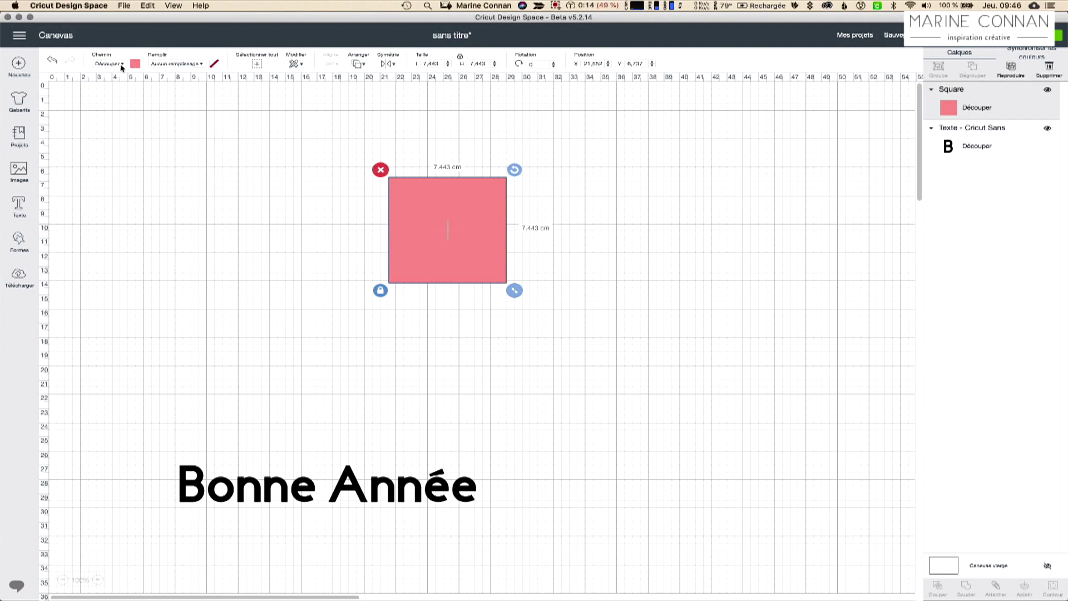
# Switch the square's line type from cutting to Dessiner and on to Rainer
pyautogui.click(122, 65)
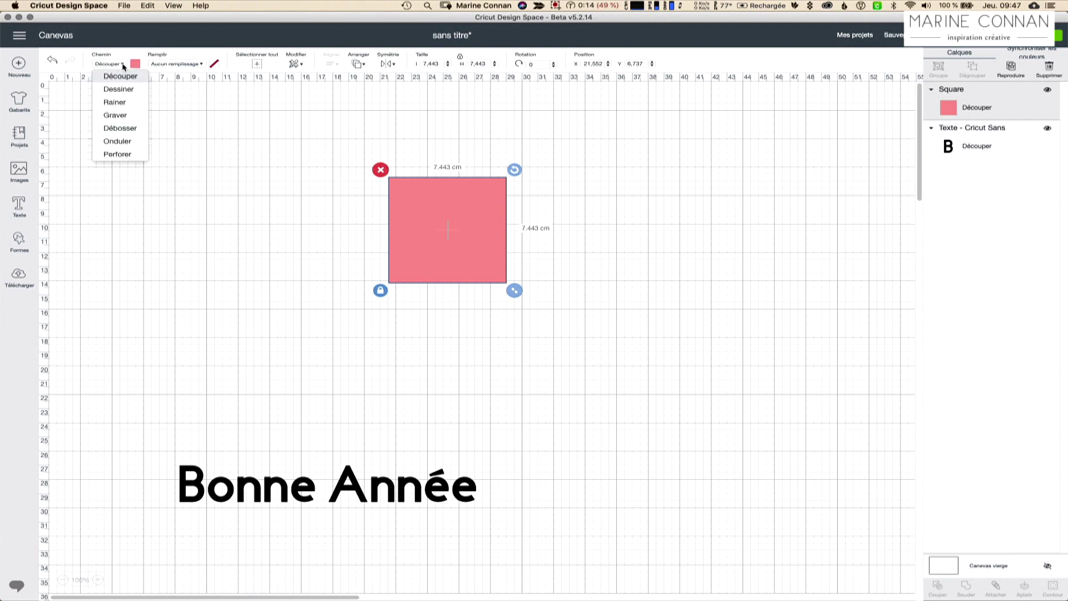
pyautogui.click(117, 89)
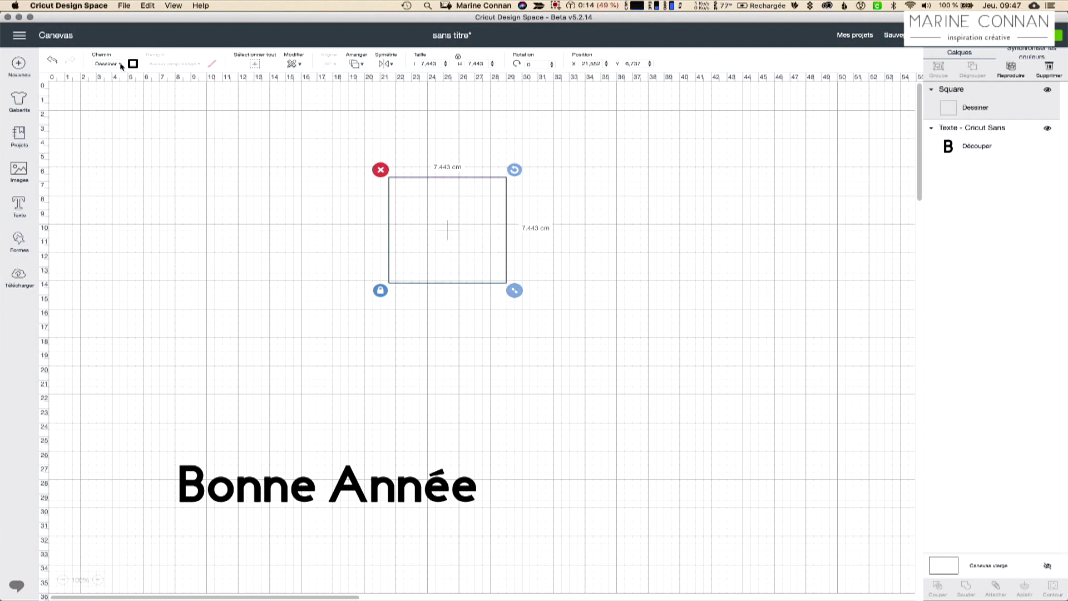
pyautogui.click(121, 64)
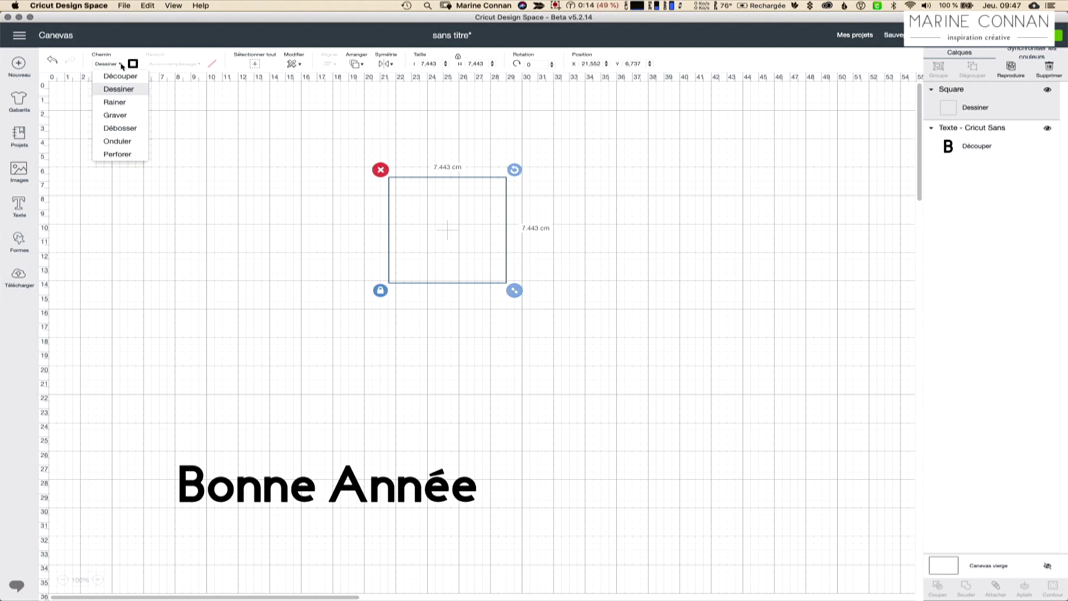
pyautogui.click(117, 103)
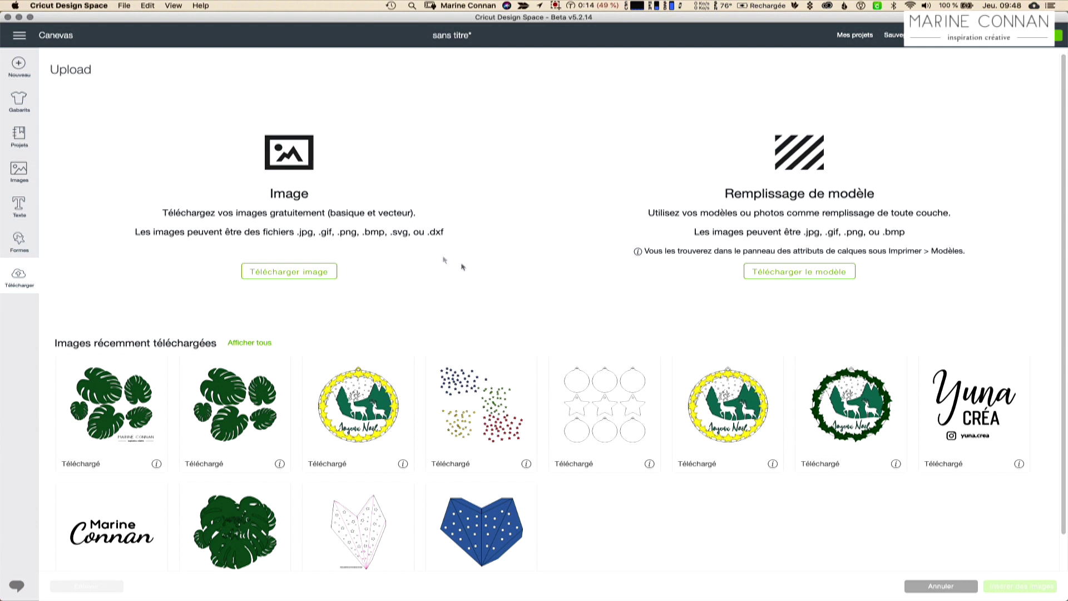
# Open the new machine setup, and examine the machine calibration choices without starting a calibration
pyautogui.click(19, 35)
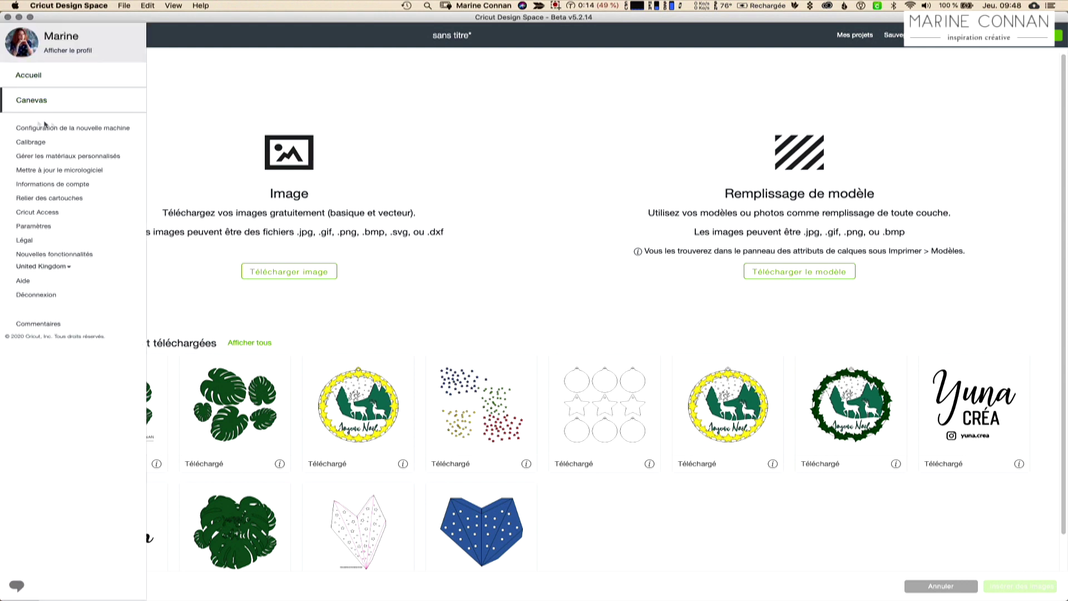
pyautogui.click(95, 130)
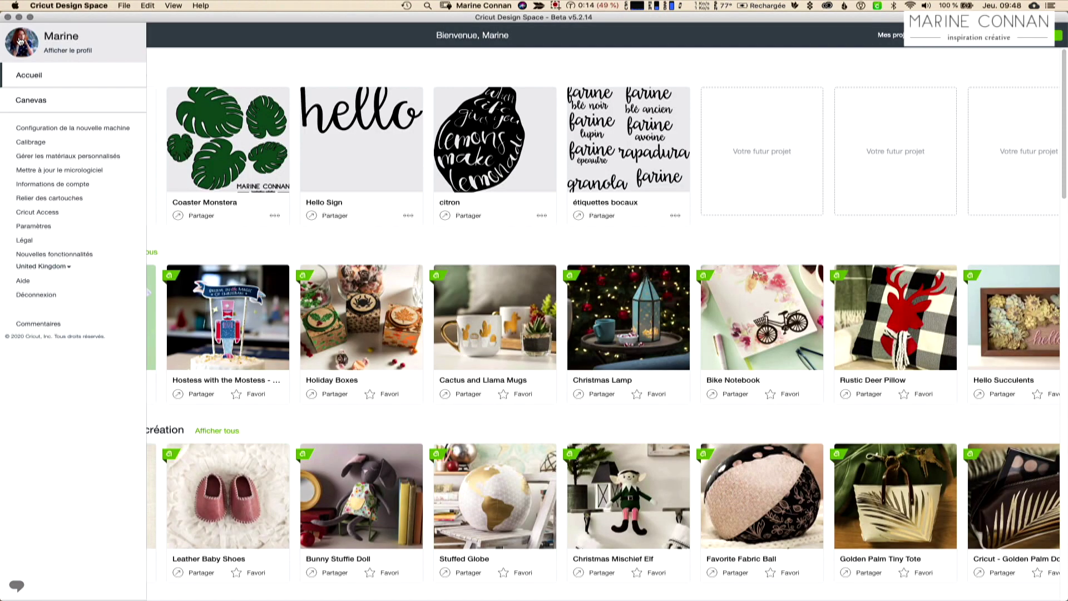
pyautogui.click(32, 143)
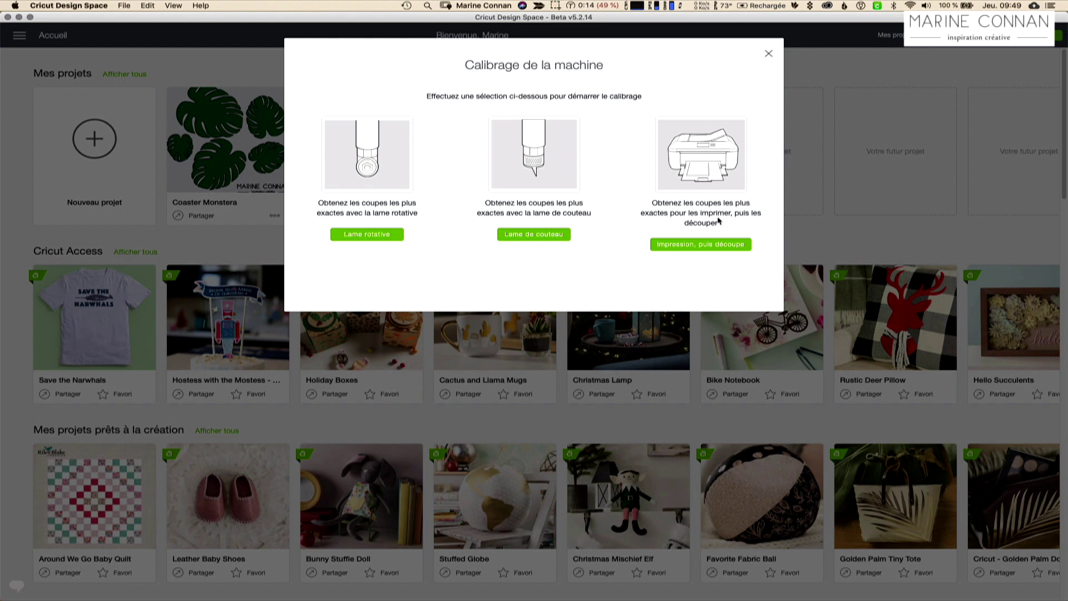
pyautogui.click(768, 54)
# Review the custom materials list with its cutting settings and check the connected Maker for a firmware update
pyautogui.click(19, 35)
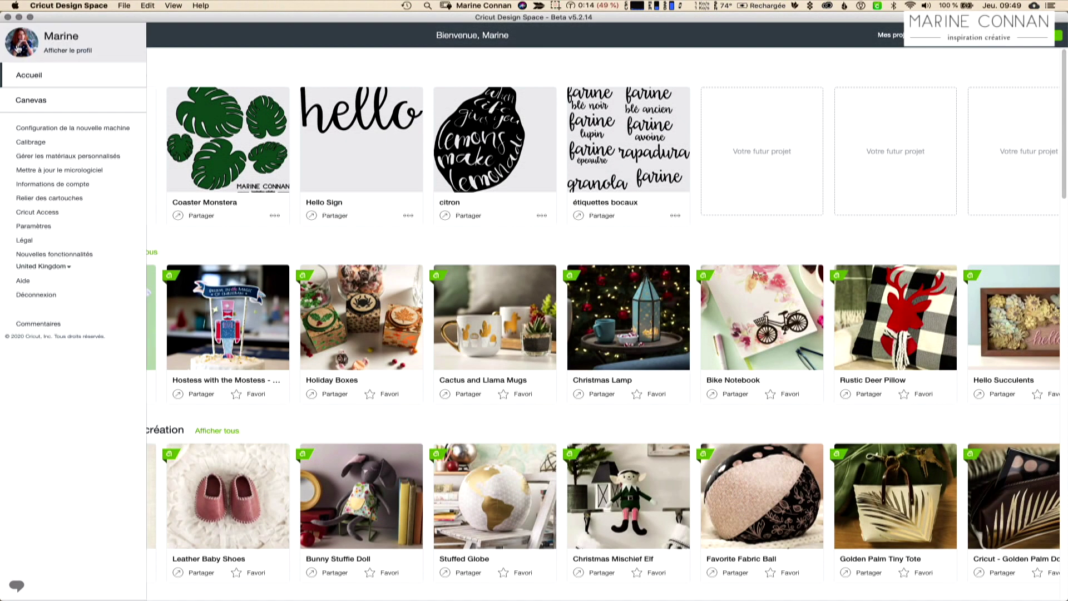
pyautogui.click(88, 158)
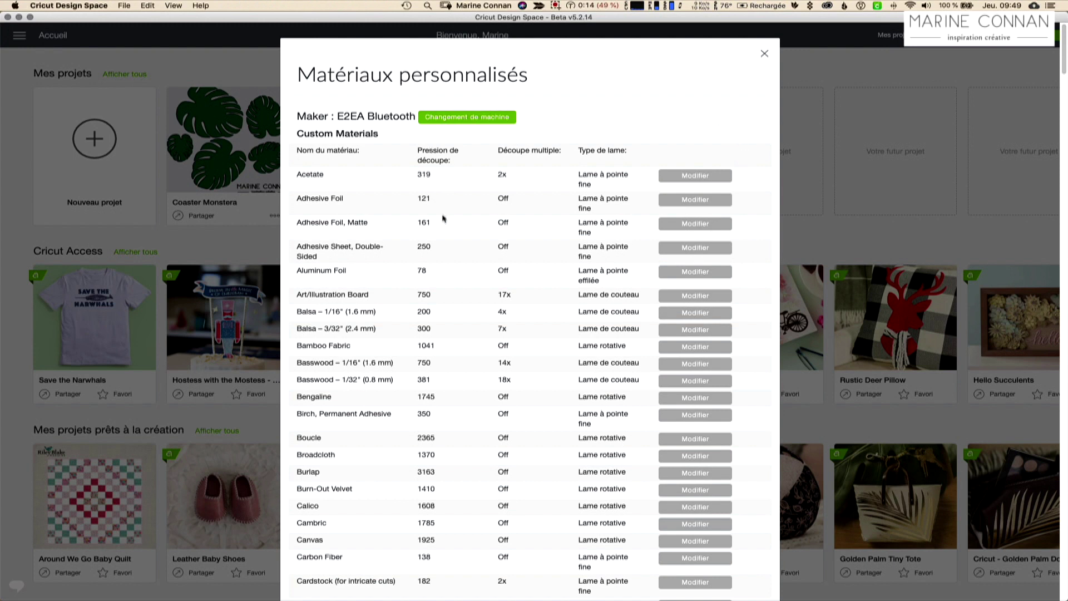
pyautogui.moveTo(1063, 50); pyautogui.dragTo(1061, 103)
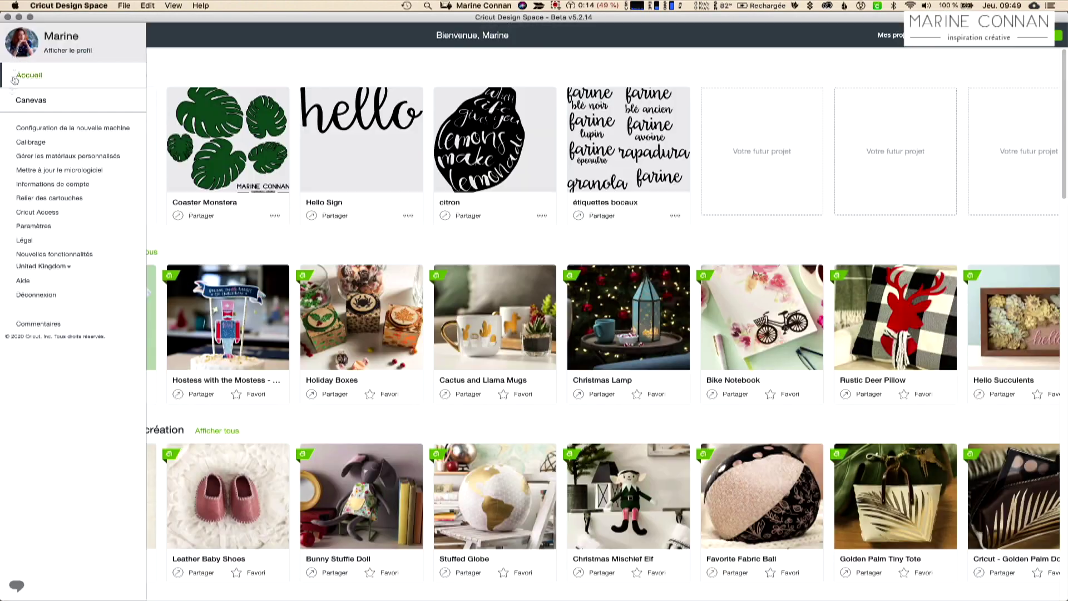
pyautogui.click(70, 170)
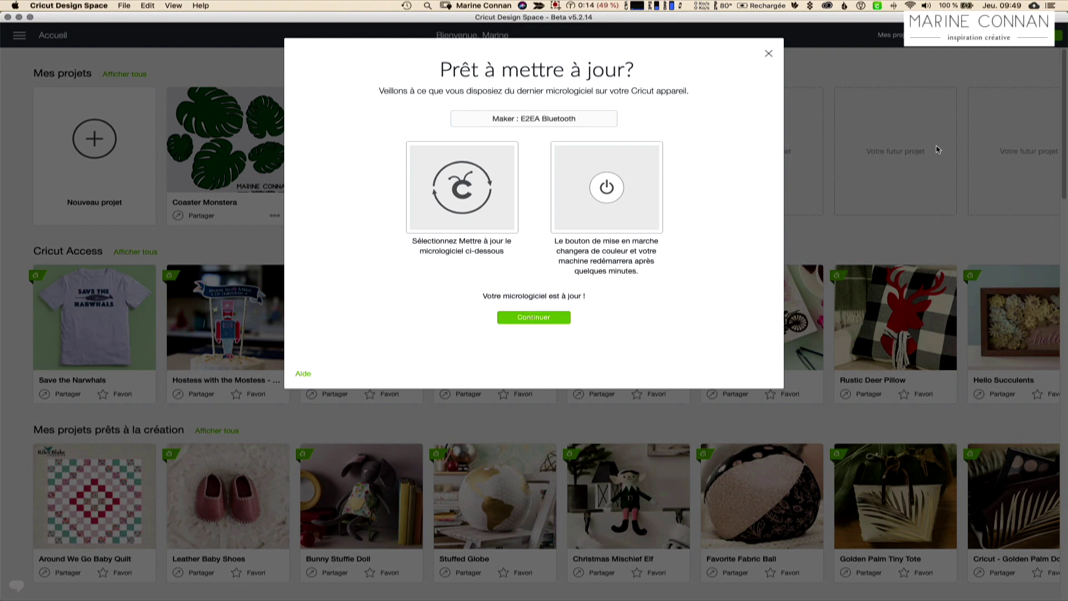
pyautogui.click(535, 318)
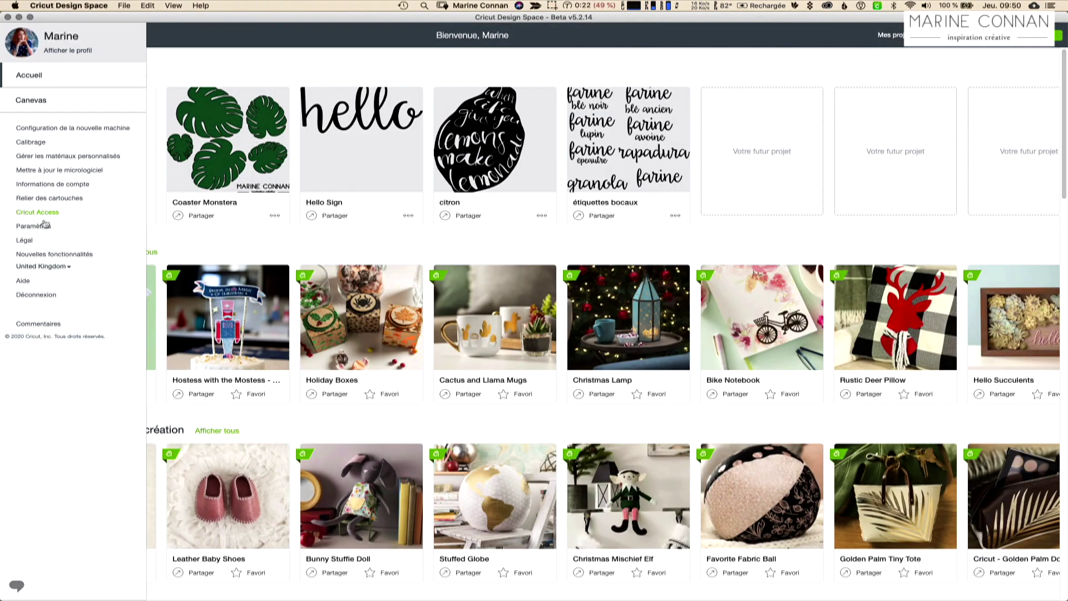
# Try the partial grid, no grid and imperial unit settings, and return to Grille entière and Métrique
pyautogui.click(44, 225)
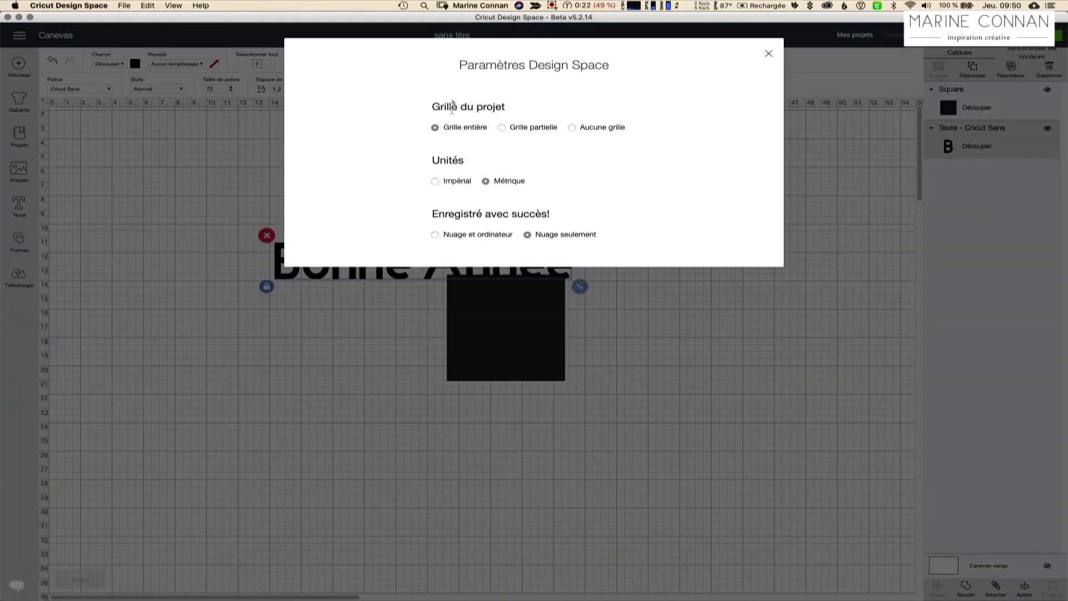
pyautogui.click(503, 129)
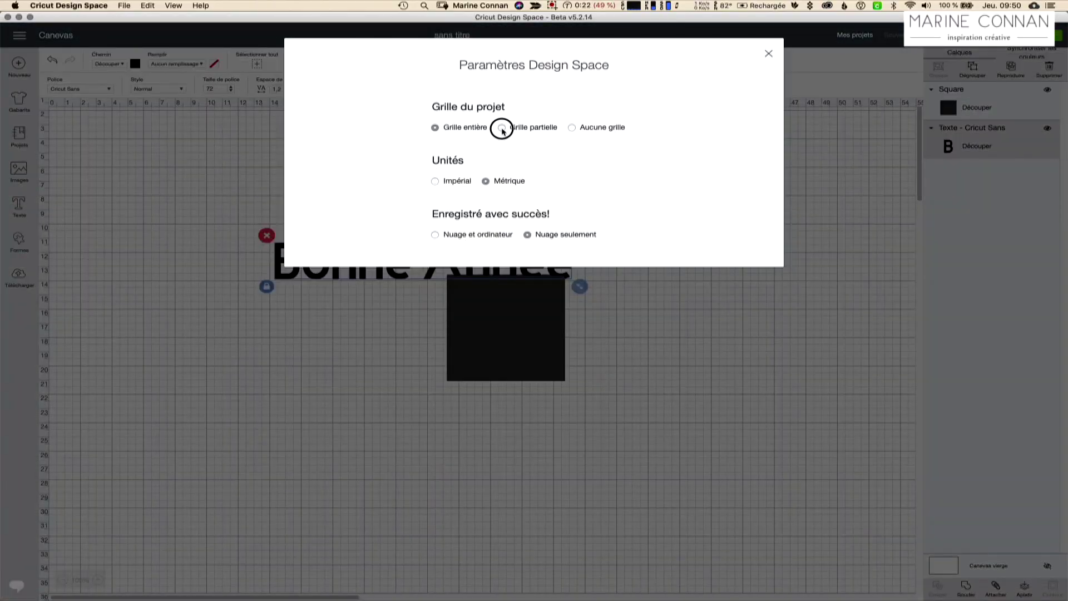
pyautogui.click(572, 128)
pyautogui.click(436, 128)
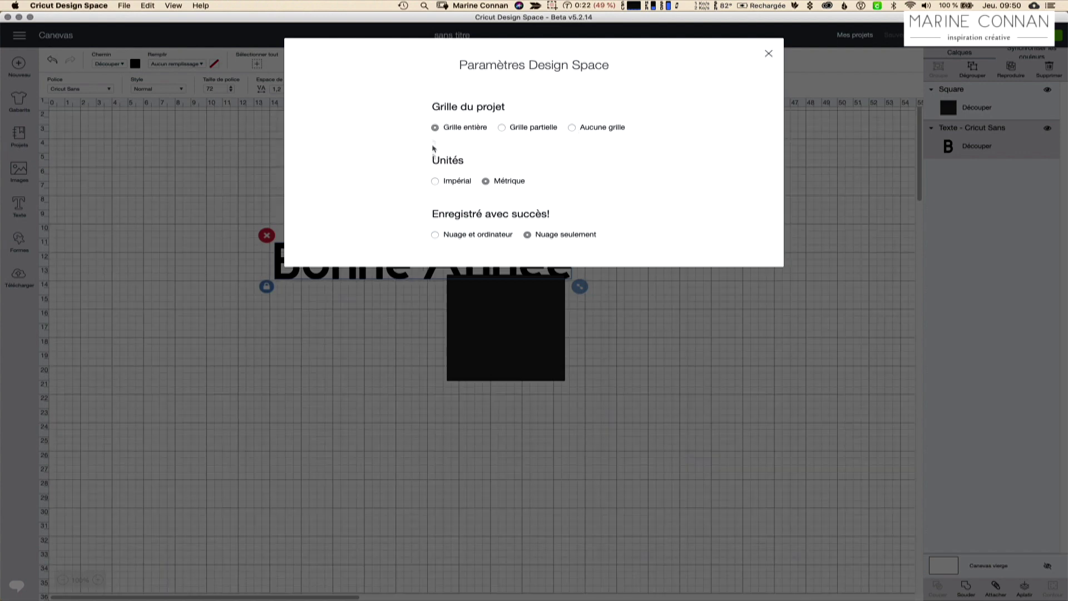
pyautogui.click(435, 184)
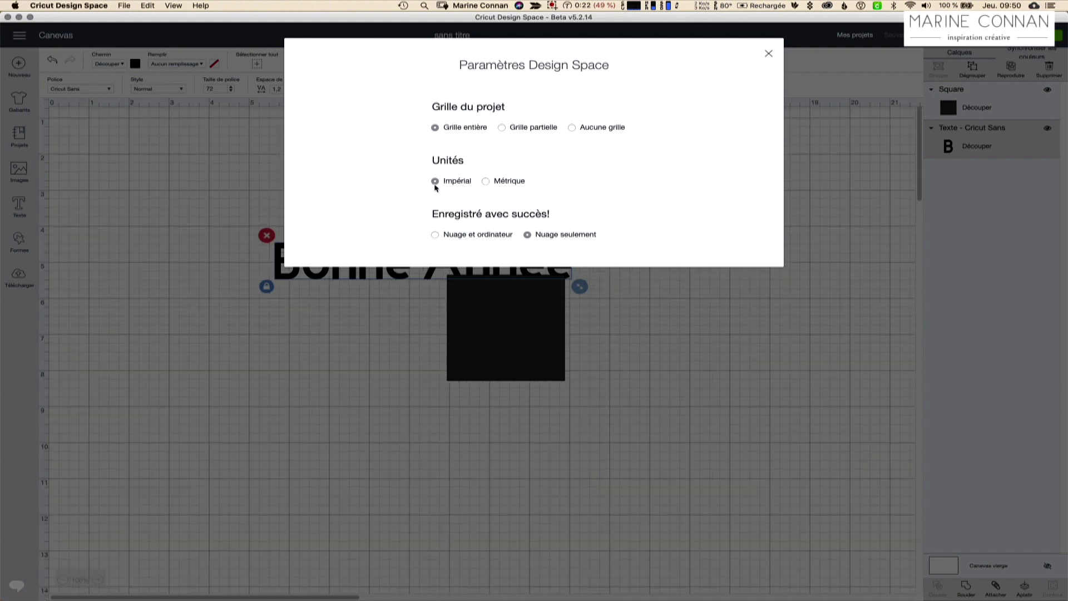
pyautogui.click(484, 185)
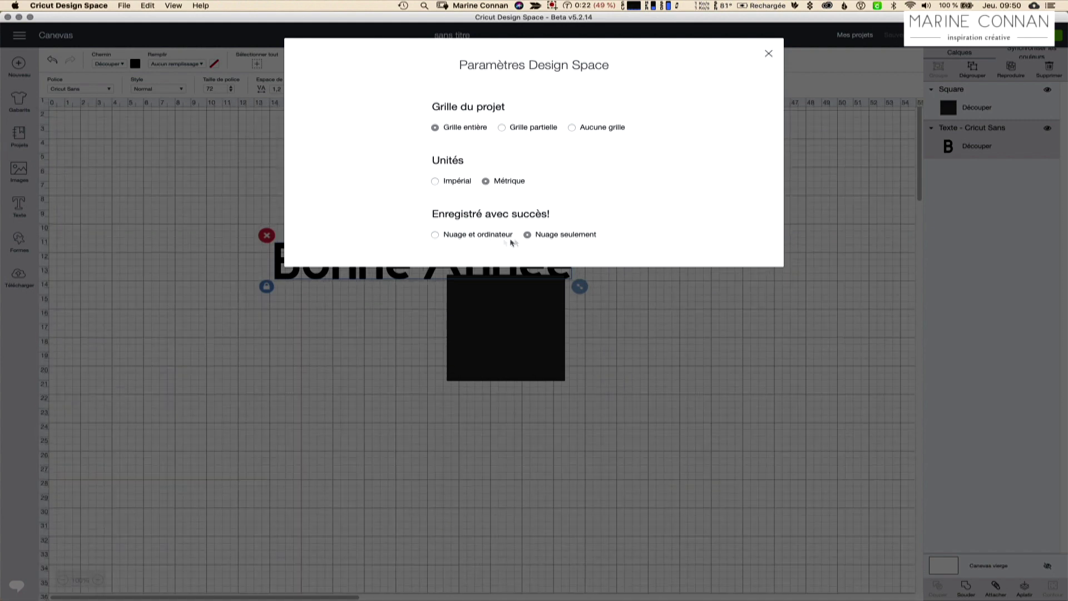